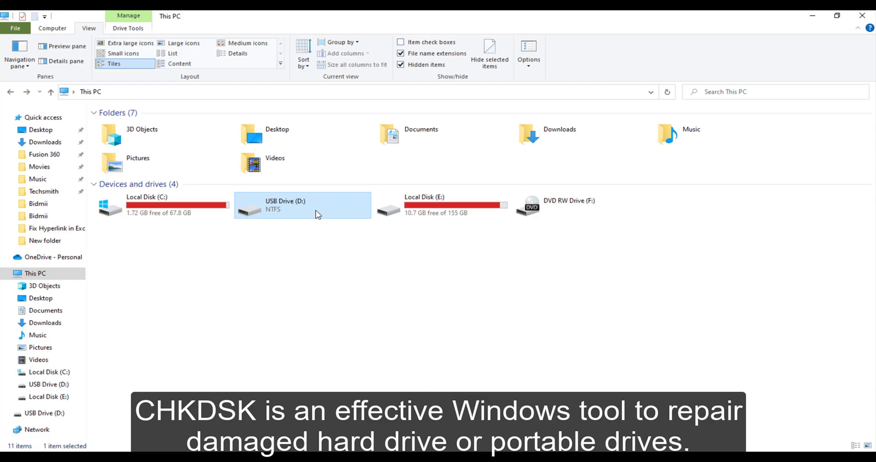
- Try opening USB Drive (D:), declining the format prompt and dismissing the not-accessible error
{"action": "double_click", "coordinate": [318, 213]}
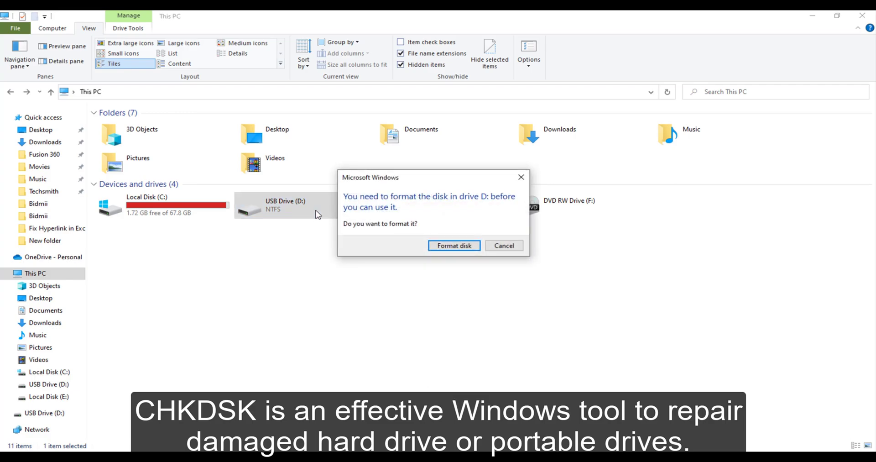
{"action": "left_click", "coordinate": [493, 247]}
{"action": "left_click", "coordinate": [551, 255]}
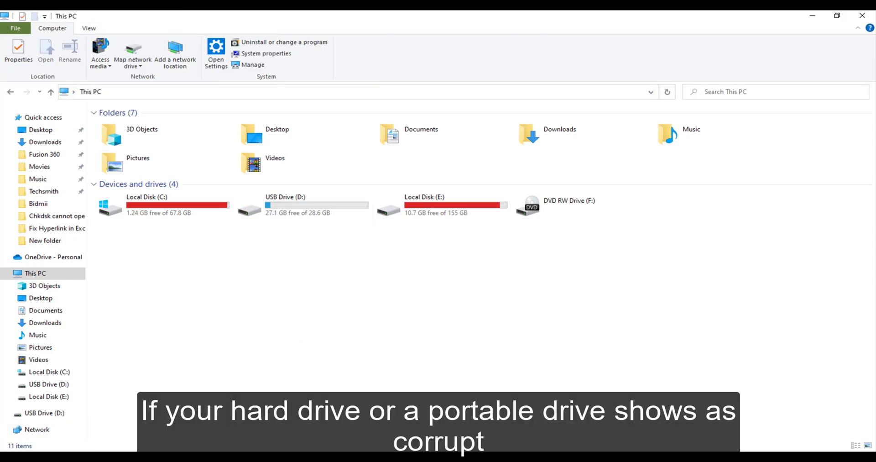
- Run chkdsk d: /f in a Command Prompt opened as administrator
{"action": "key", "text": "super"}
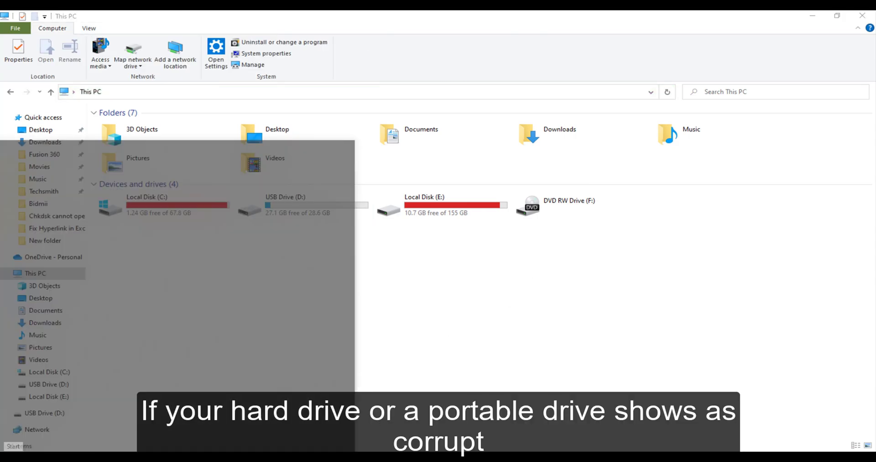
{"action": "type", "text": "cmd"}
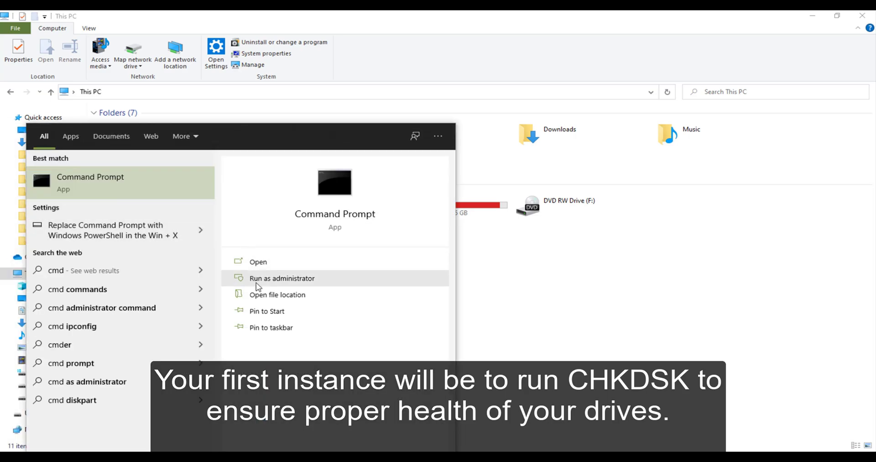
{"action": "left_click", "coordinate": [255, 278]}
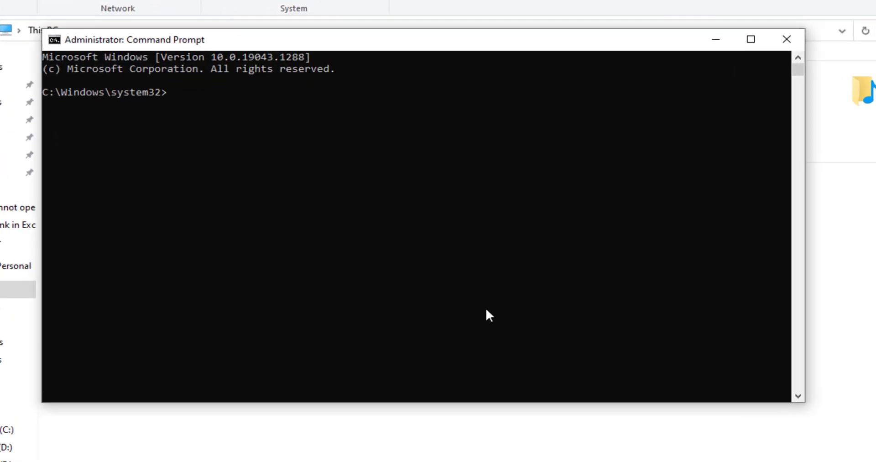
{"action": "type", "text": "chkdsk d"}
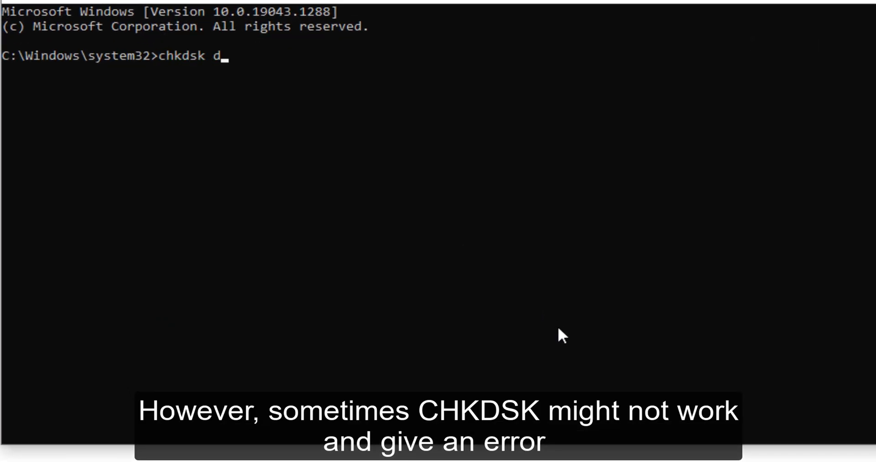
{"action": "type", "text": ": /f"}
{"action": "key", "text": "Return"}
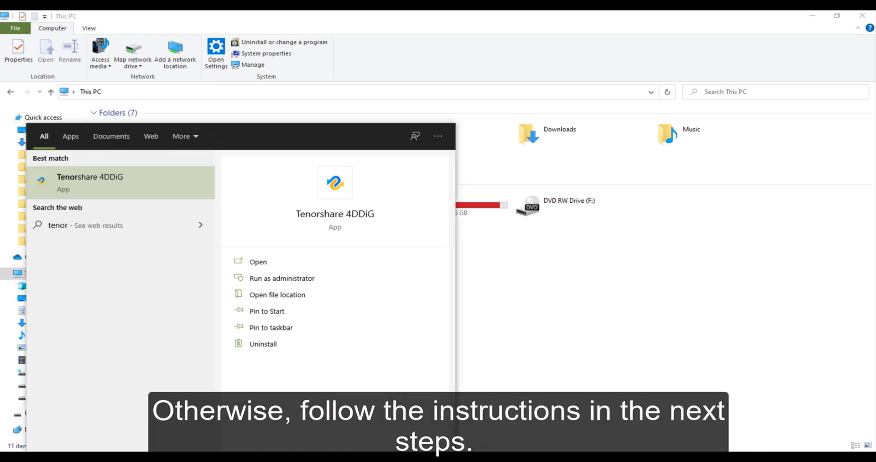
- Scan USB Drive (D:) for recoverable files in Tenorshare 4DDiG
{"action": "left_click", "coordinate": [117, 189]}
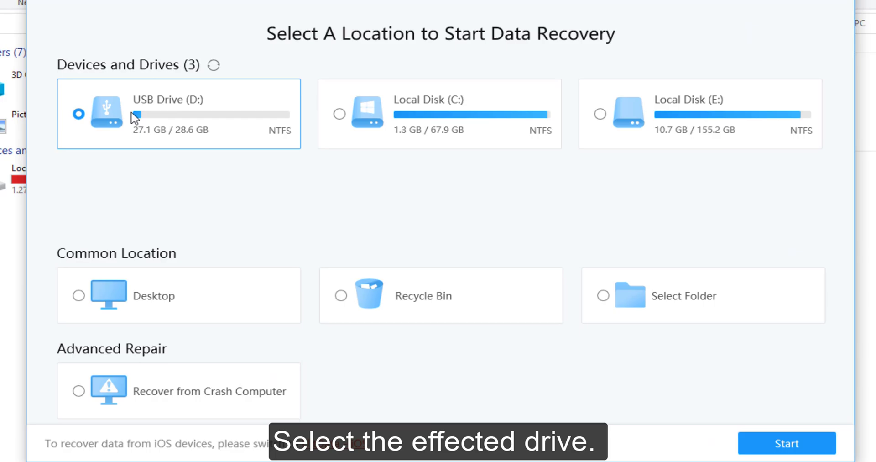
{"action": "left_click", "coordinate": [769, 442]}
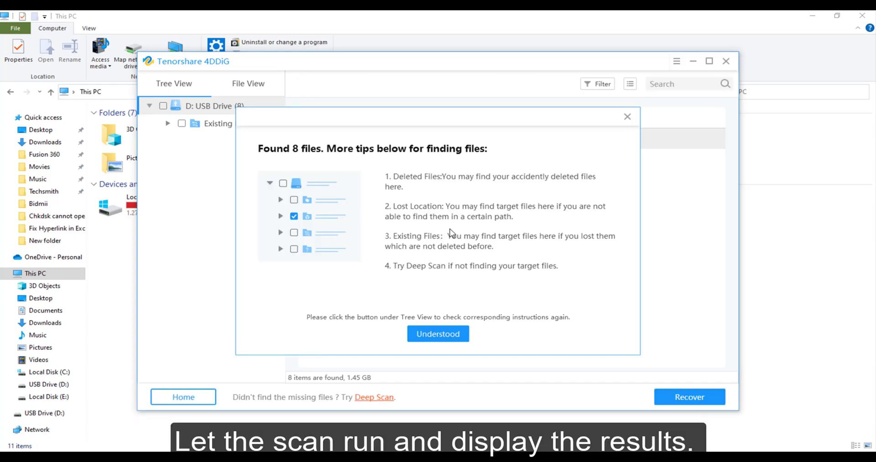
{"action": "left_click", "coordinate": [450, 337]}
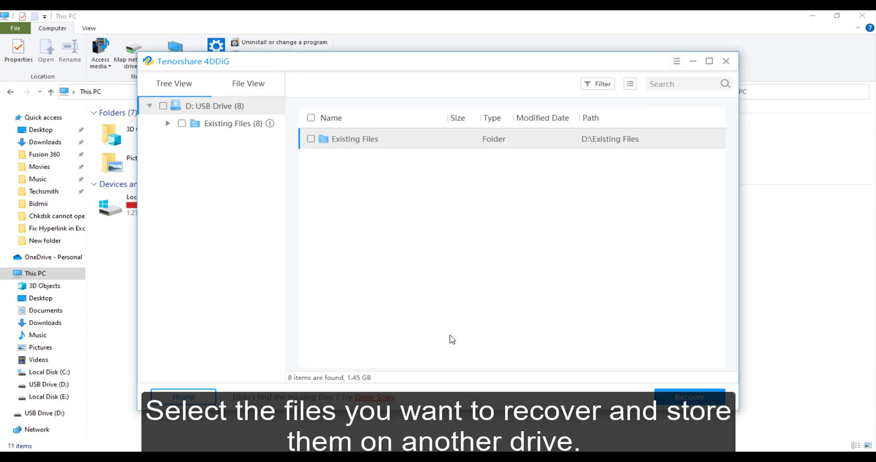
- Recover the whole USB drive to Local Disk (E:) and view the recovered files
{"action": "left_click", "coordinate": [167, 123]}
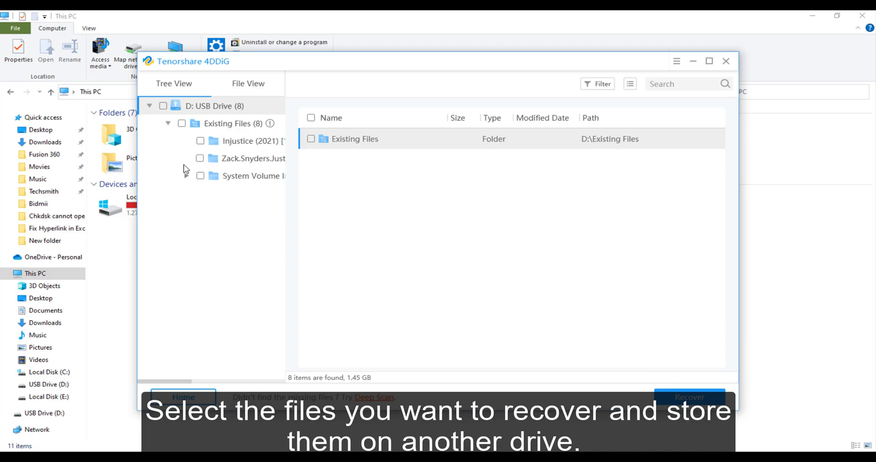
{"action": "left_click", "coordinate": [168, 123]}
{"action": "left_click", "coordinate": [182, 123]}
{"action": "left_click", "coordinate": [684, 396]}
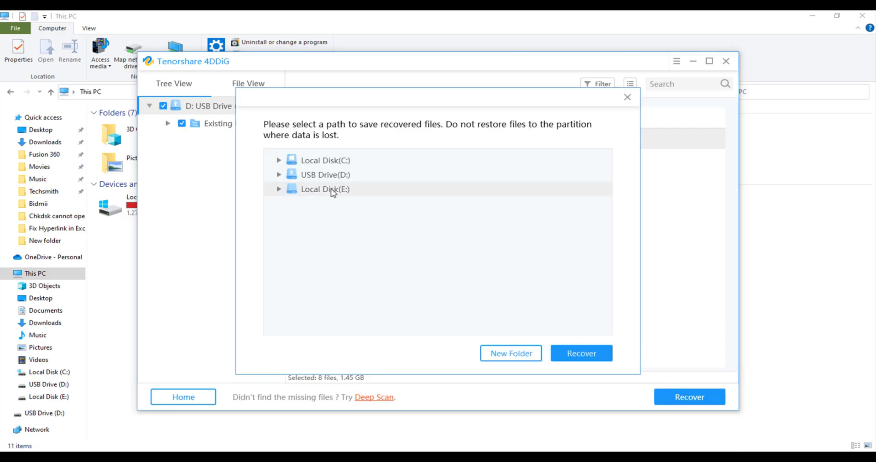
{"action": "left_click", "coordinate": [567, 351]}
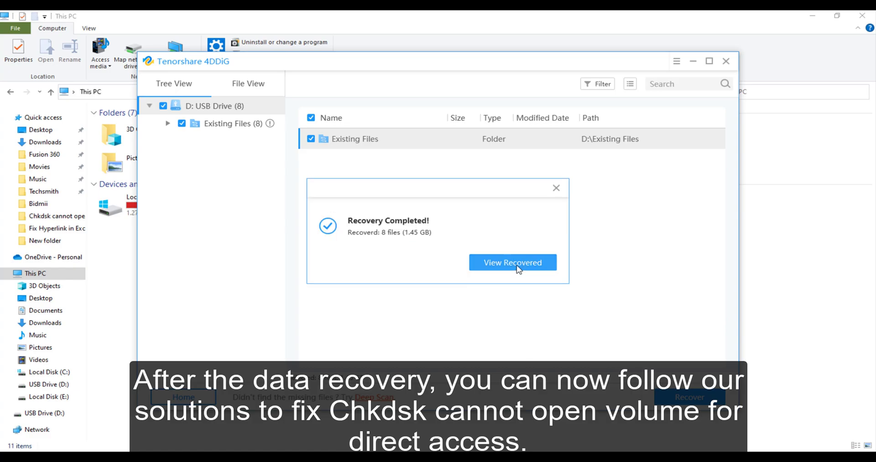
{"action": "left_click", "coordinate": [512, 263]}
- Browse the recovered D folder and its Existing Files subfolder
{"action": "left_click", "coordinate": [309, 127]}
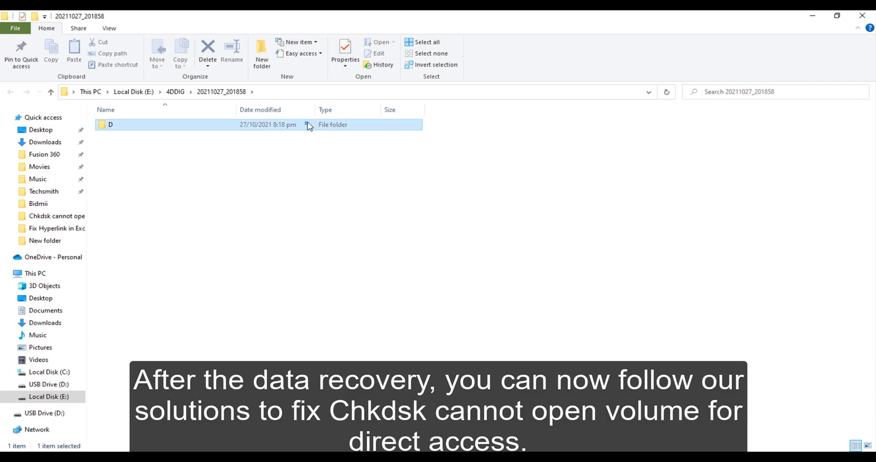
{"action": "double_click", "coordinate": [300, 126]}
{"action": "double_click", "coordinate": [269, 124]}
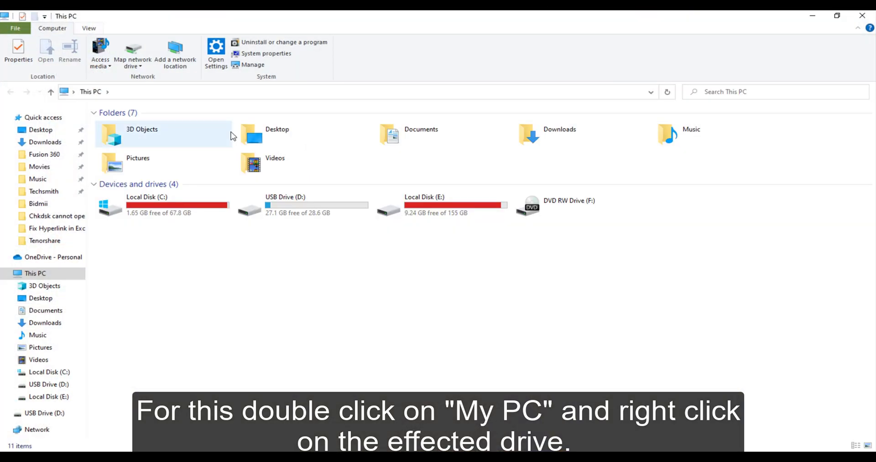
- Quick-format USB Drive (D:) as NTFS from This PC, confirming the erase warning
{"action": "left_click", "coordinate": [290, 206]}
{"action": "right_click", "coordinate": [290, 206]}
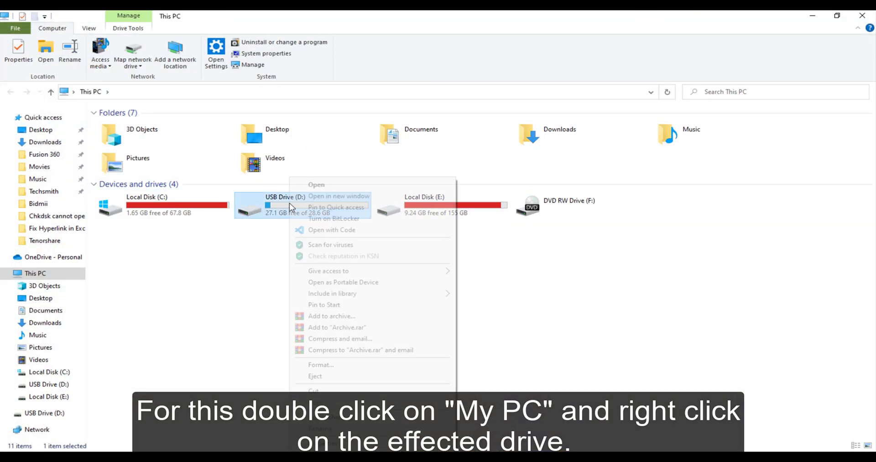
{"action": "left_click", "coordinate": [339, 367]}
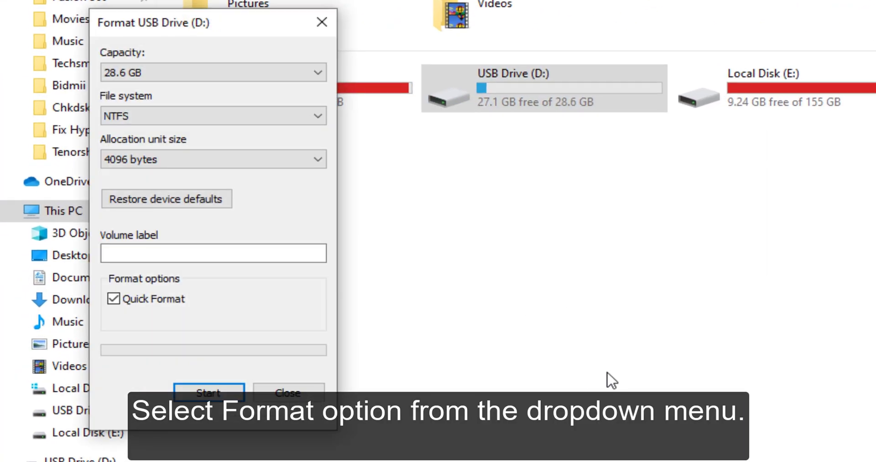
{"action": "left_click", "coordinate": [209, 391]}
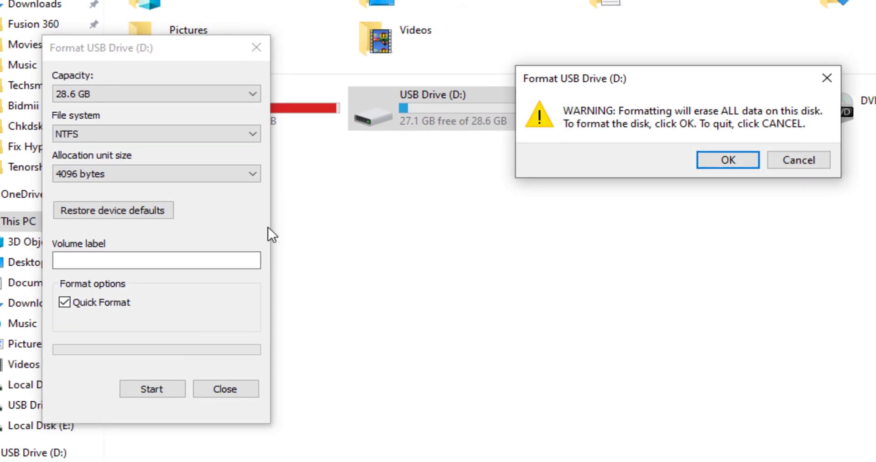
{"action": "left_click", "coordinate": [726, 160]}
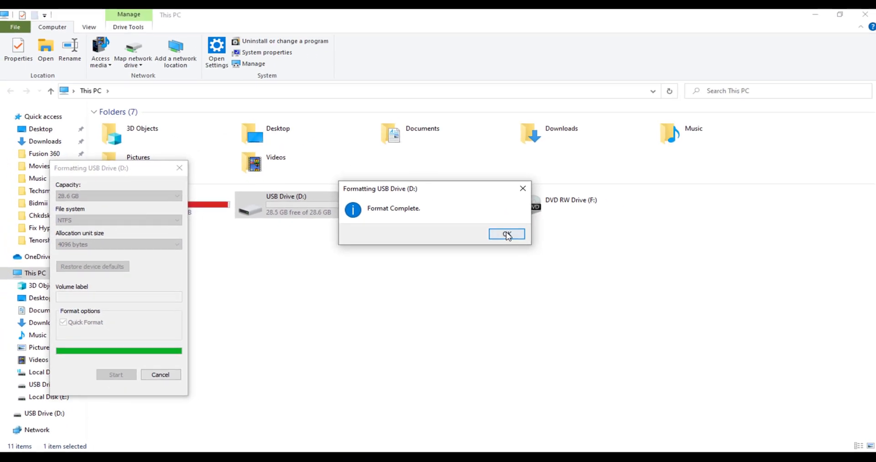
{"action": "left_click", "coordinate": [794, 154]}
- Reformat the D: volume as New Volume in Disk Management, then open New Volume (D:)
{"action": "type", "text": "disk ma"}
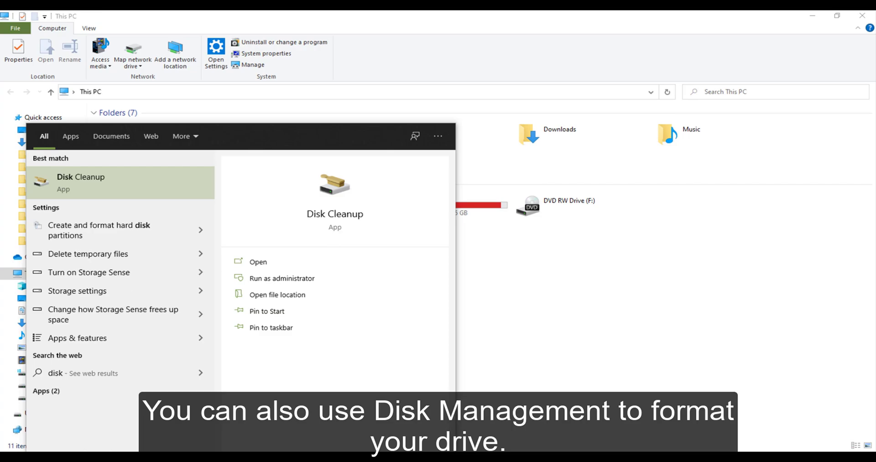
{"action": "type", "text": "nagement"}
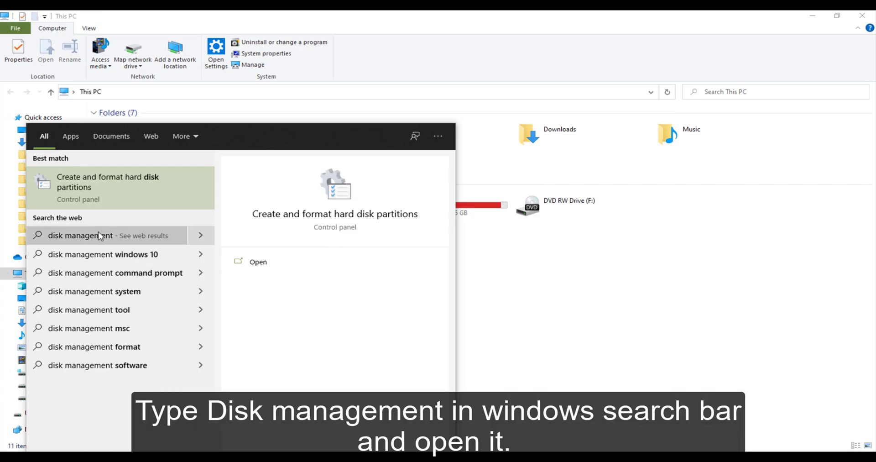
{"action": "left_click", "coordinate": [121, 182]}
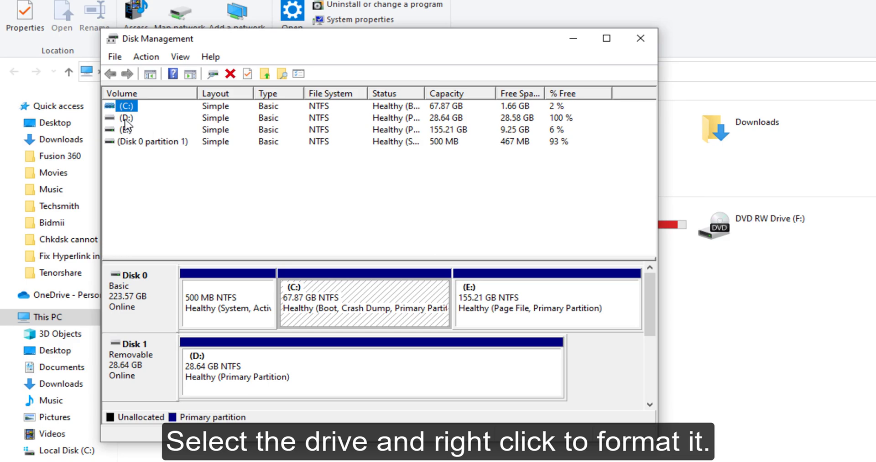
{"action": "right_click", "coordinate": [126, 119]}
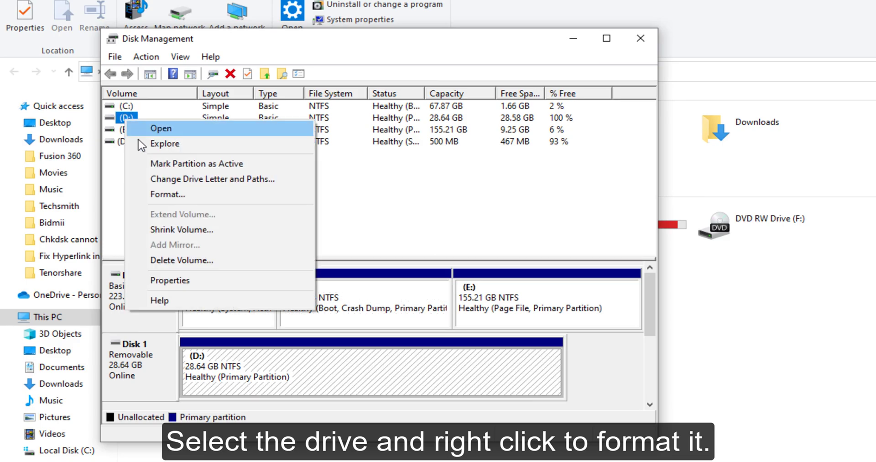
{"action": "left_click", "coordinate": [155, 192]}
{"action": "left_click", "coordinate": [395, 297]}
{"action": "left_click", "coordinate": [672, 315]}
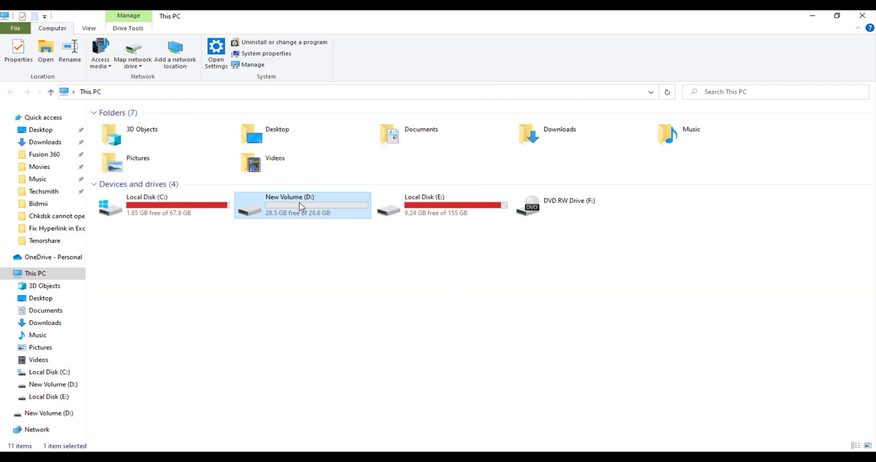
{"action": "double_click", "coordinate": [308, 208]}
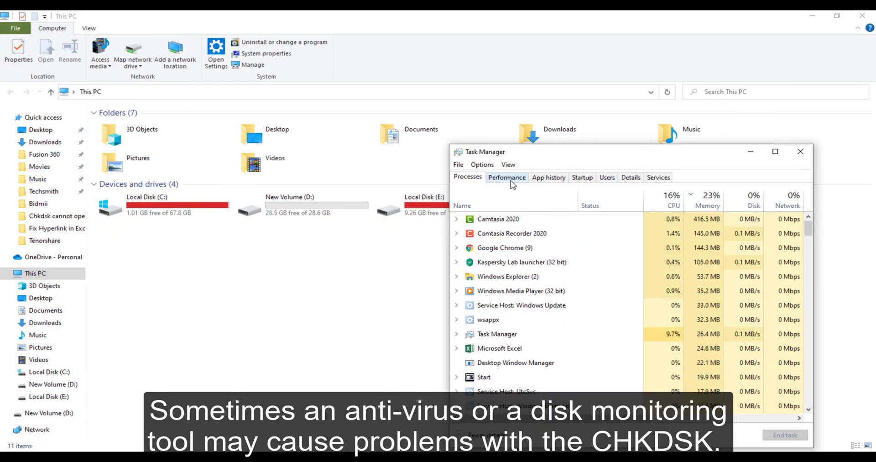
- Select the Kaspersky Lab launcher process and scroll through the process list
{"action": "left_click", "coordinate": [652, 263]}
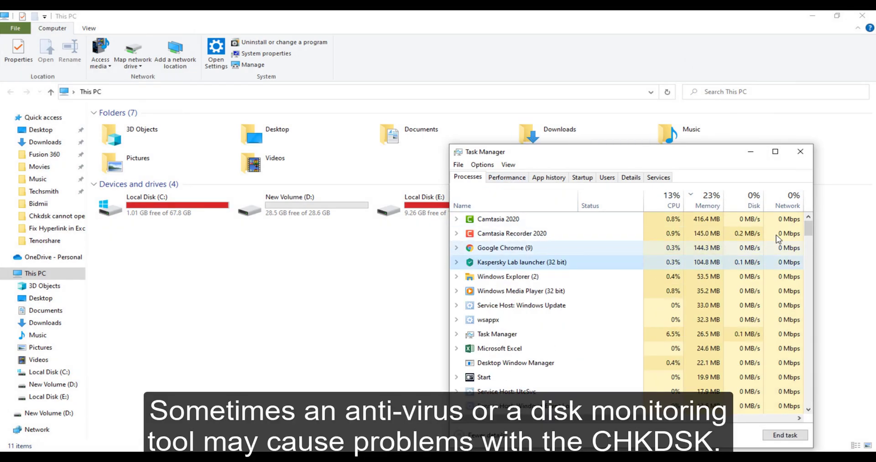
{"action": "left_click_drag", "start_coordinate": [808, 227], "coordinate": [817, 316]}
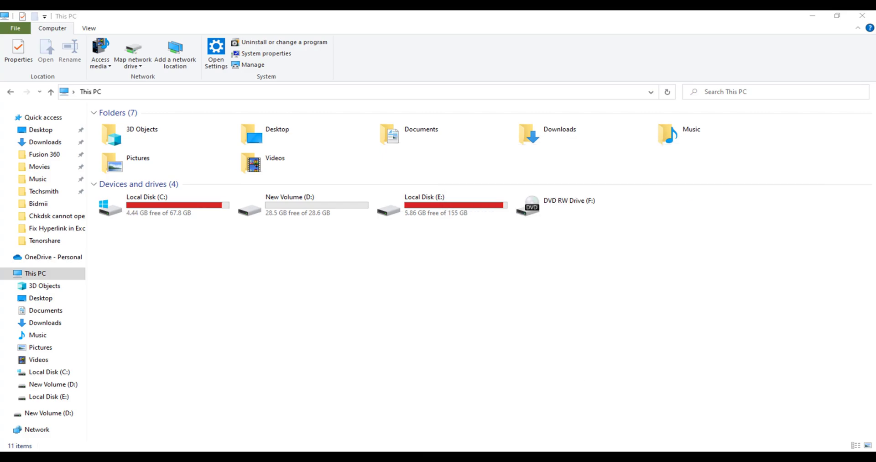
- Open the Services app via search and maximize its window
{"action": "key", "text": "super"}
{"action": "type", "text": "srvices"}
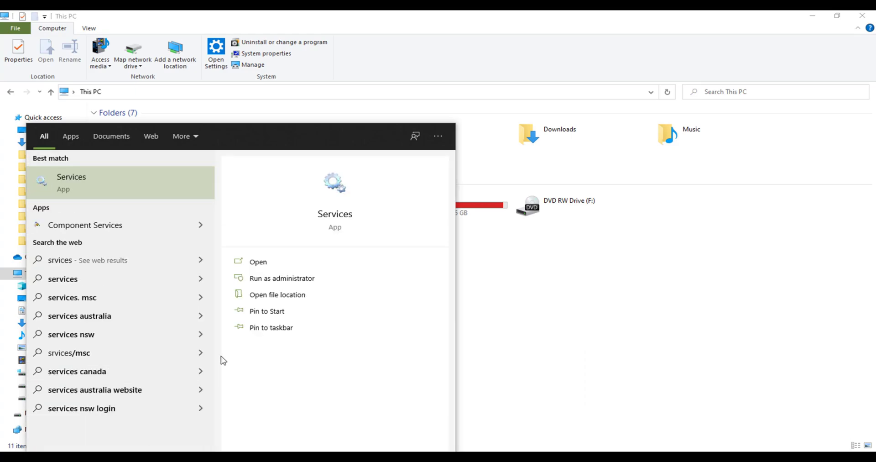
{"action": "left_click", "coordinate": [279, 278]}
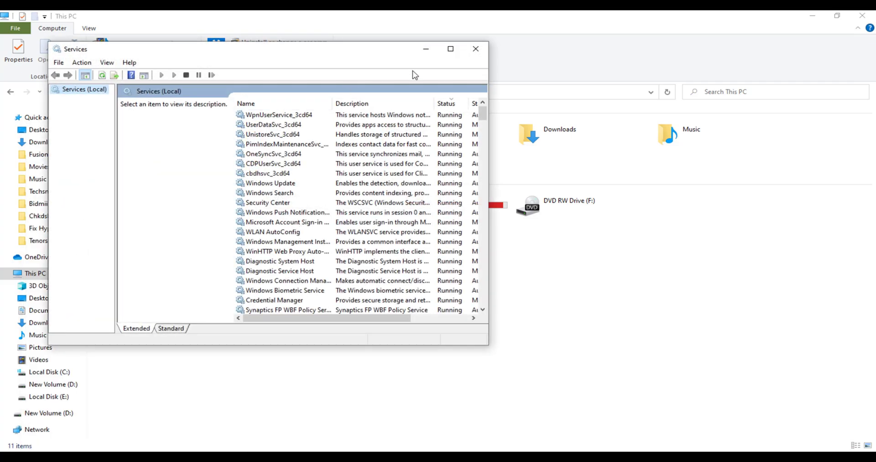
{"action": "left_click", "coordinate": [450, 49]}
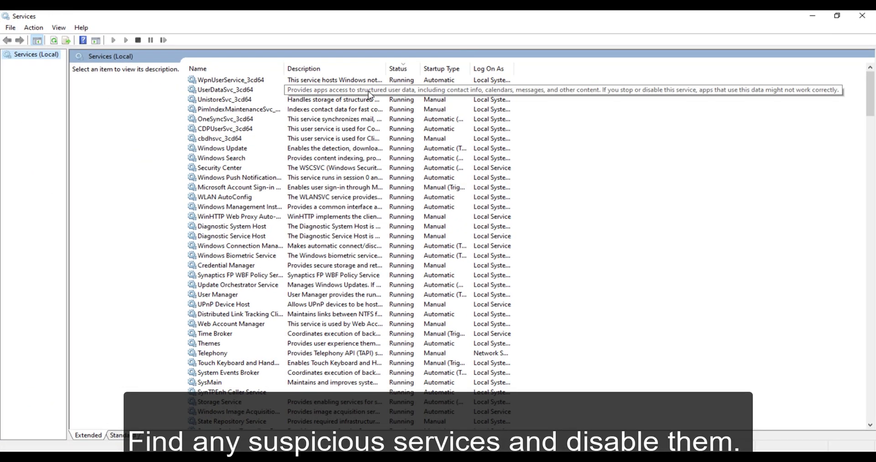
- Locate HP Network HSA Service in the list and stop it
{"action": "scroll", "coordinate": [358, 314], "scroll_direction": "down", "scroll_amount": 14}
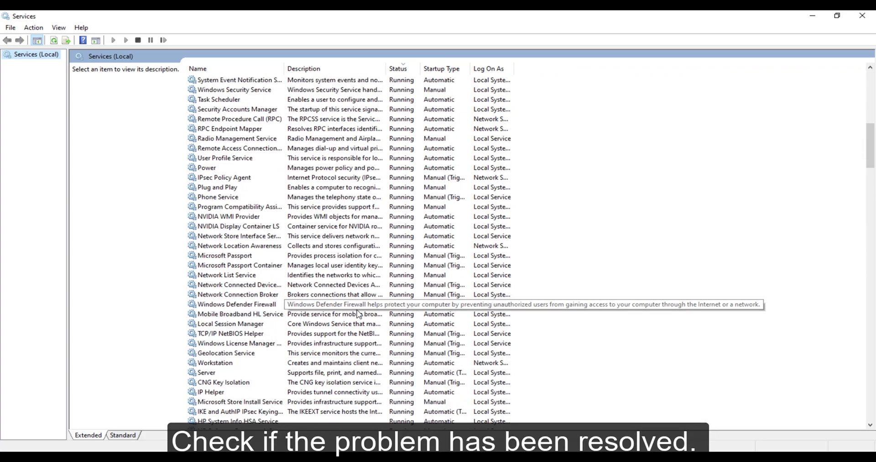
{"action": "left_click", "coordinate": [279, 304]}
{"action": "scroll", "coordinate": [277, 308], "scroll_direction": "down", "scroll_amount": 4}
{"action": "left_click", "coordinate": [256, 319]}
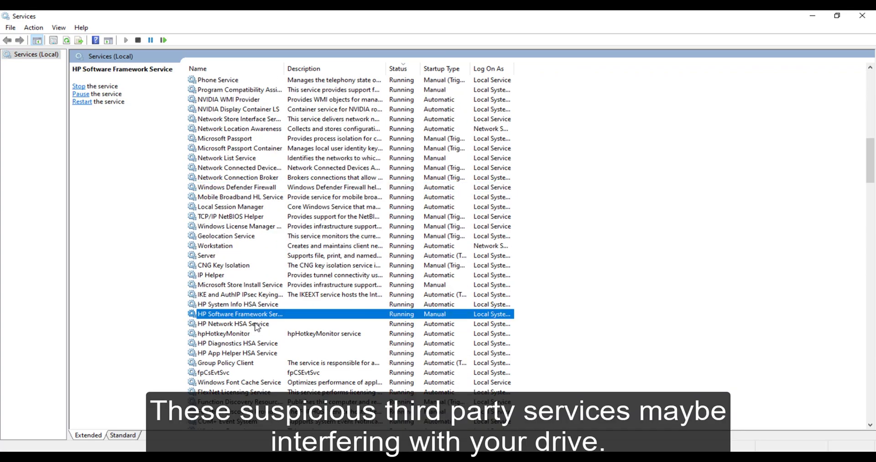
{"action": "left_click", "coordinate": [256, 324]}
{"action": "right_click", "coordinate": [257, 327]}
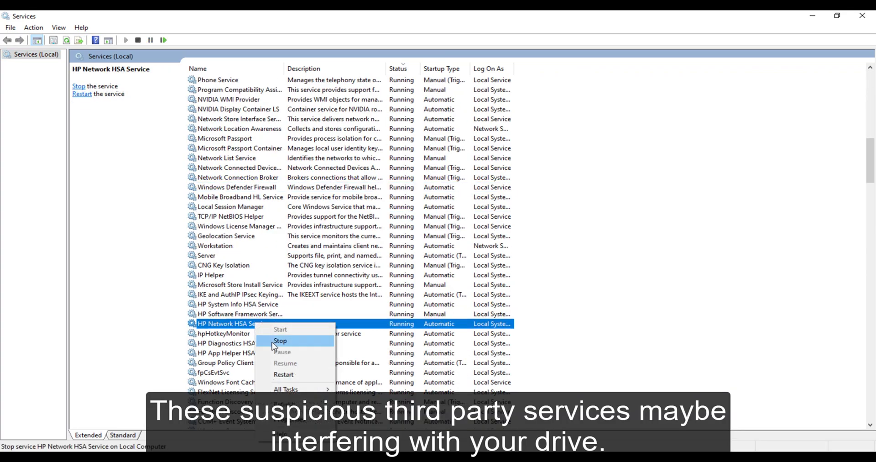
{"action": "left_click", "coordinate": [272, 342]}
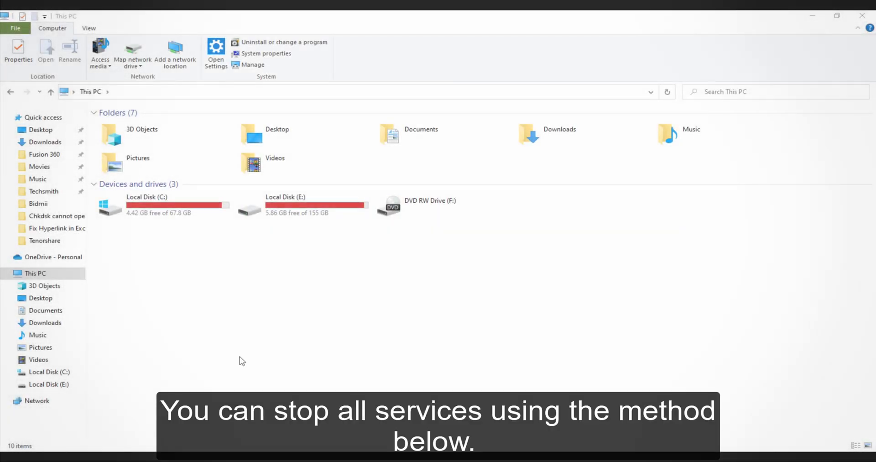
- Open System Configuration (msconfig) at its Services tab
{"action": "key", "text": "super"}
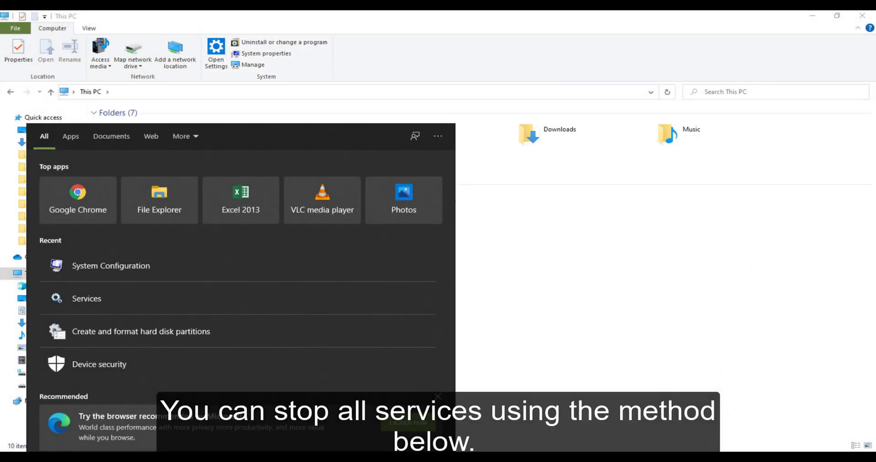
{"action": "type", "text": "msconf"}
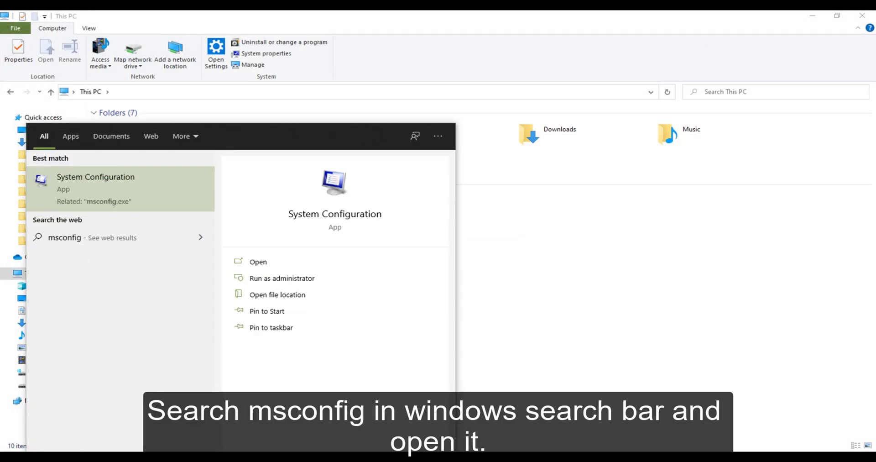
{"action": "left_click", "coordinate": [137, 190]}
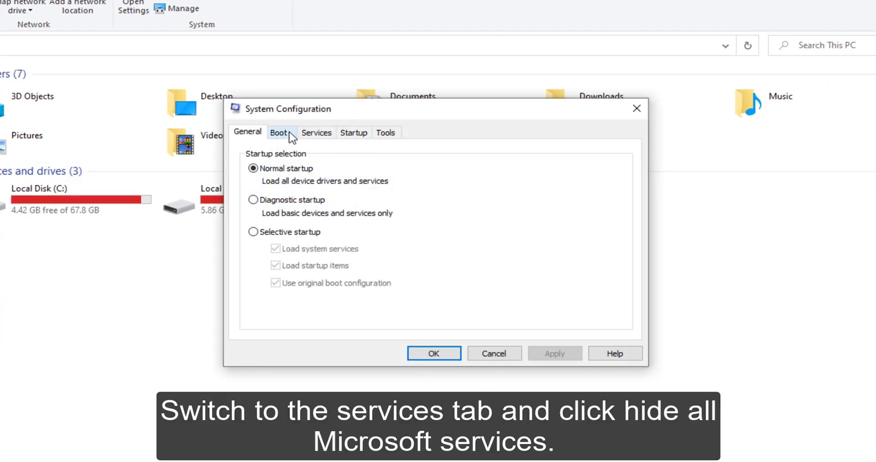
{"action": "left_click", "coordinate": [314, 133]}
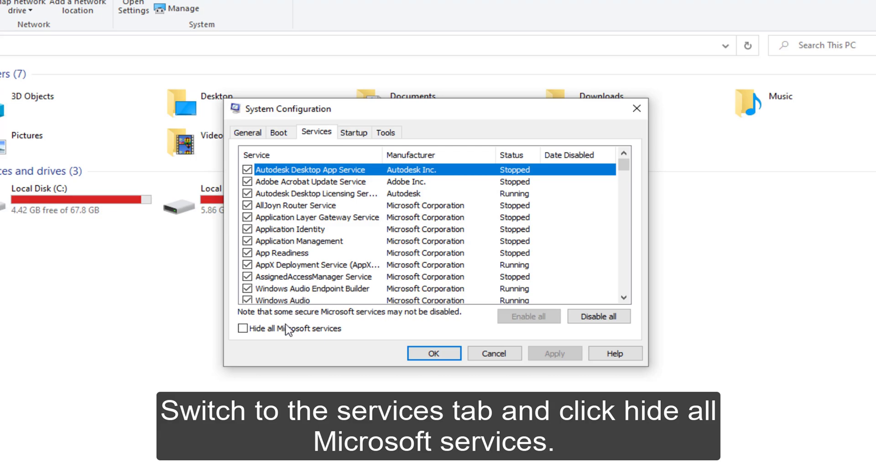
- Hide all Microsoft services, disable every remaining third-party service, and apply
{"action": "left_click", "coordinate": [242, 328]}
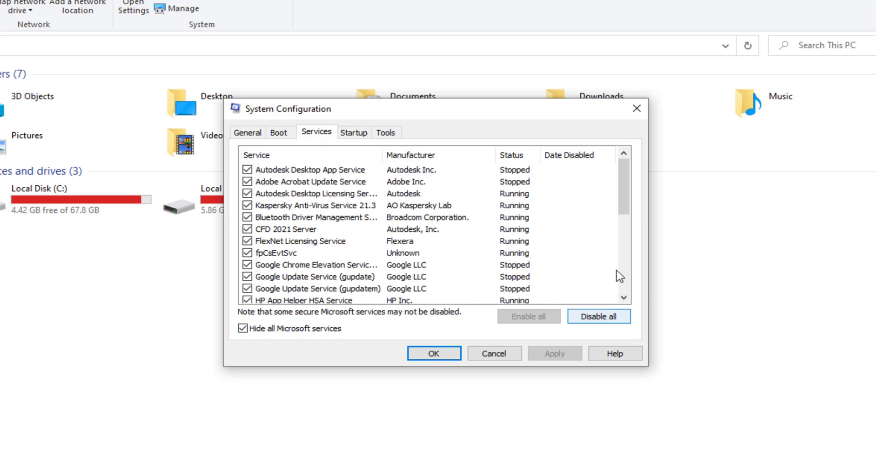
{"action": "left_click_drag", "start_coordinate": [628, 197], "coordinate": [620, 269]}
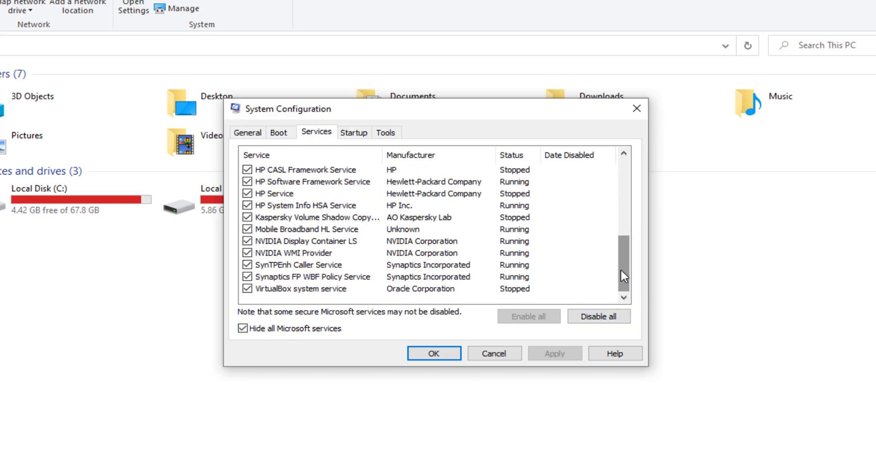
{"action": "left_click", "coordinate": [609, 321]}
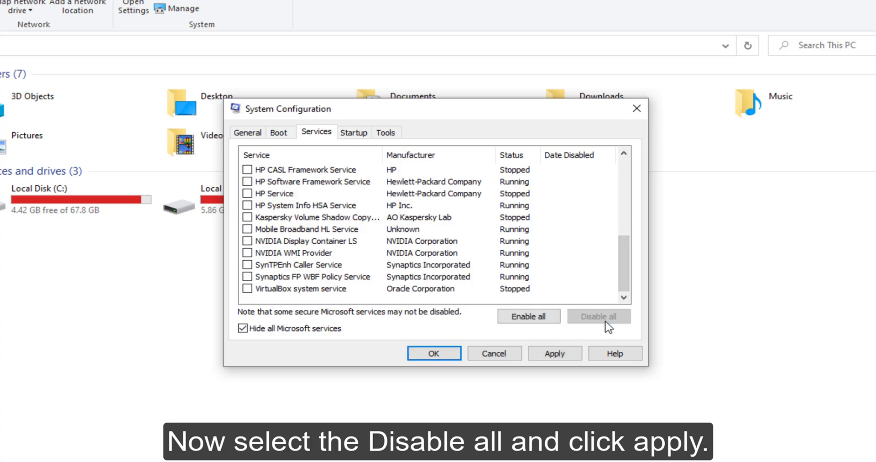
{"action": "left_click", "coordinate": [568, 351]}
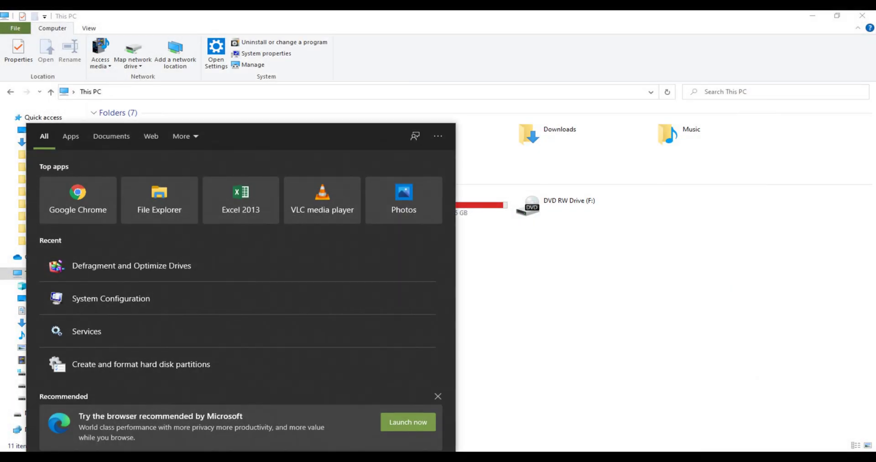
- Optimize New Volume (D:) in Defragment and Optimize Drives
{"action": "type", "text": "disk def"}
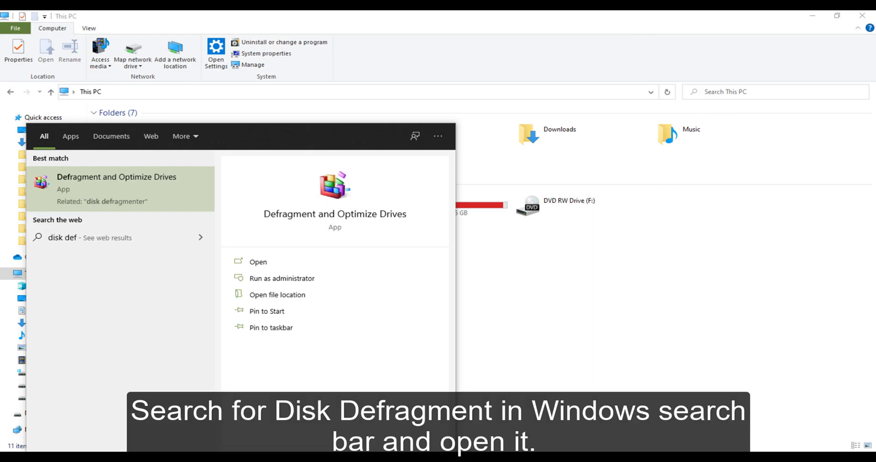
{"action": "type", "text": "r"}
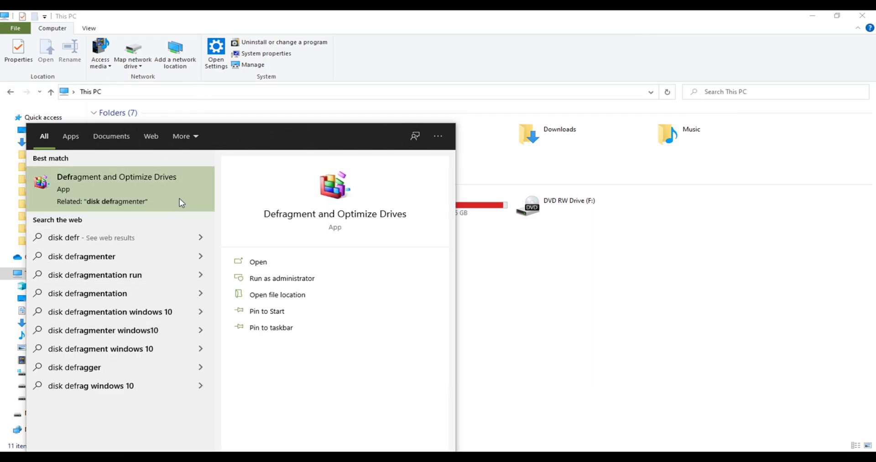
{"action": "left_click", "coordinate": [179, 198]}
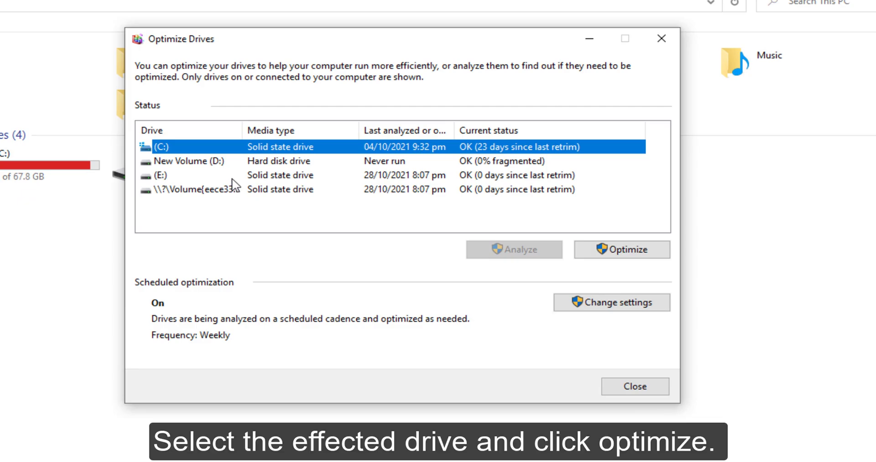
{"action": "left_click", "coordinate": [239, 165]}
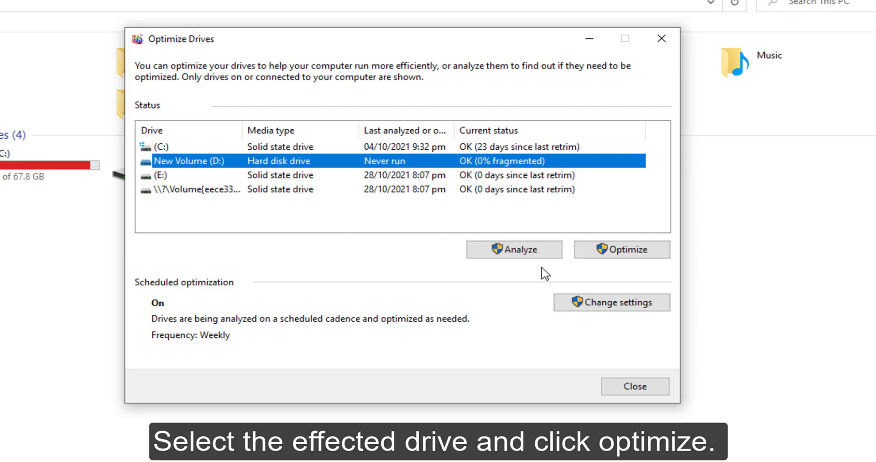
{"action": "left_click", "coordinate": [593, 247]}
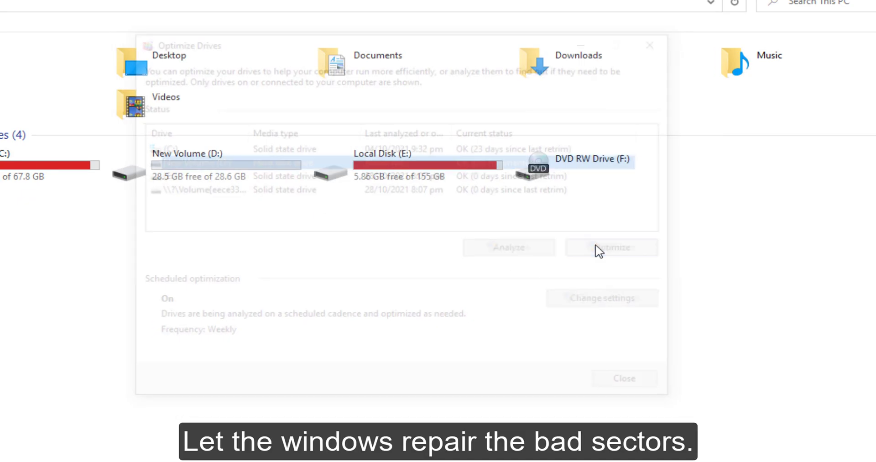